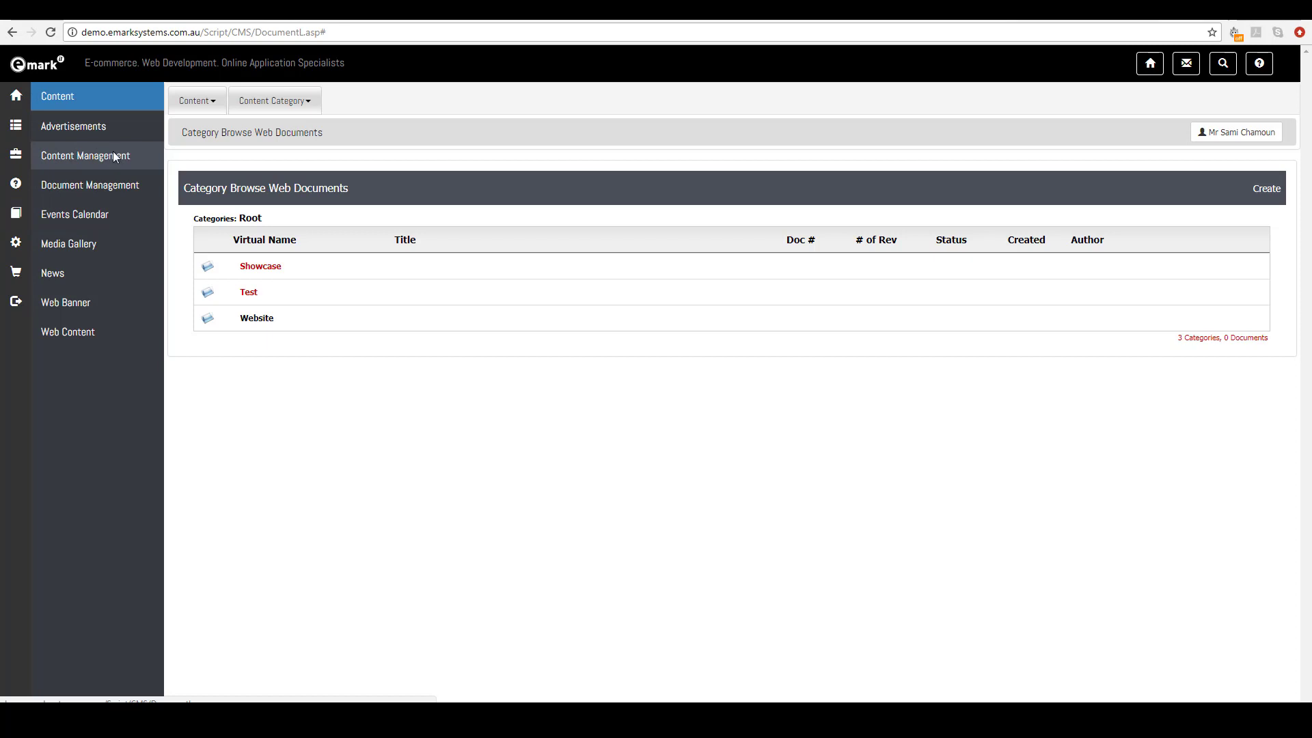
- Start creating a new web document in the Website category of Content Management
left_click(113, 150)
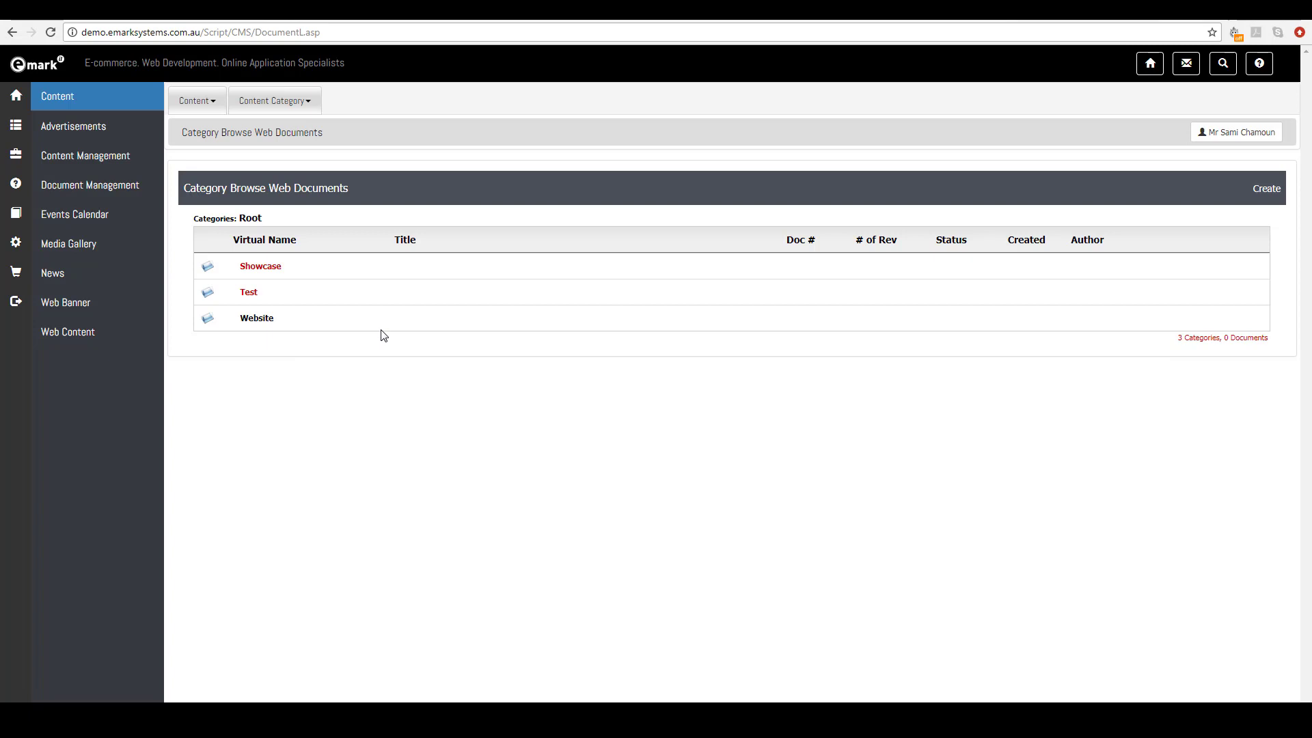
left_click(246, 320)
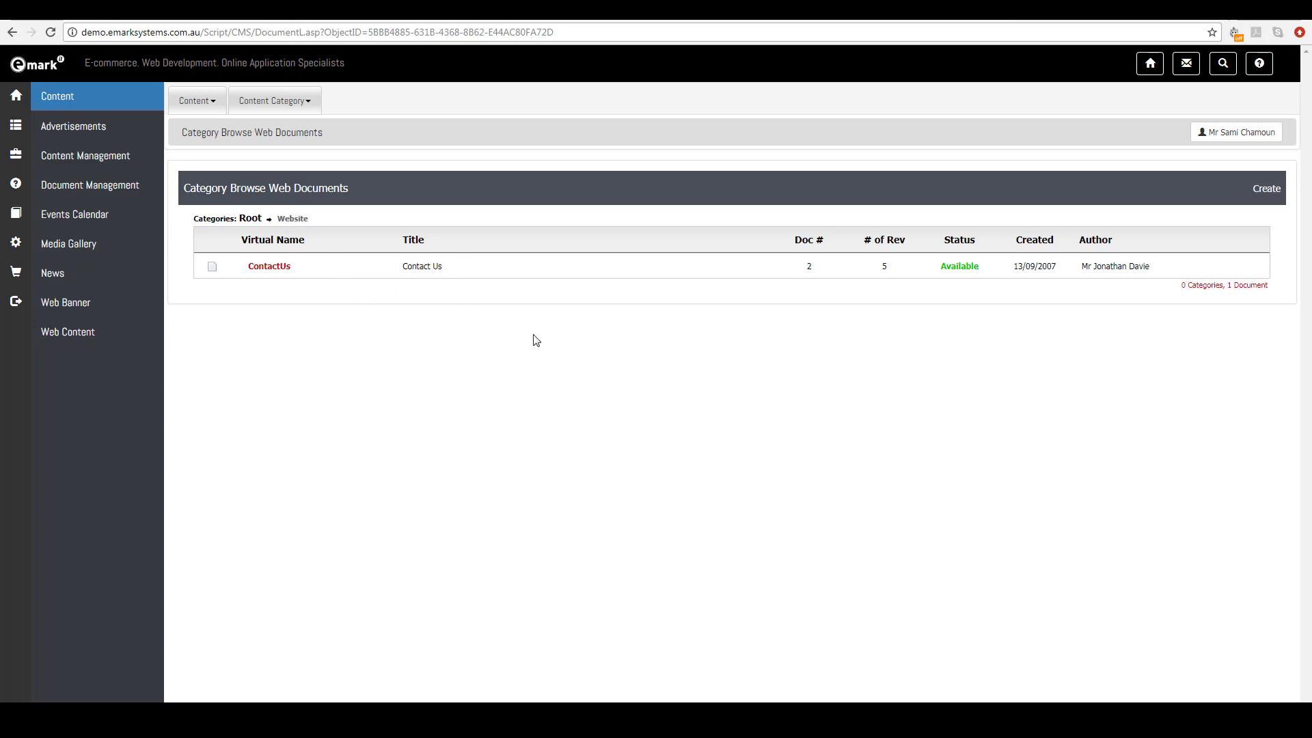
left_click(1266, 191)
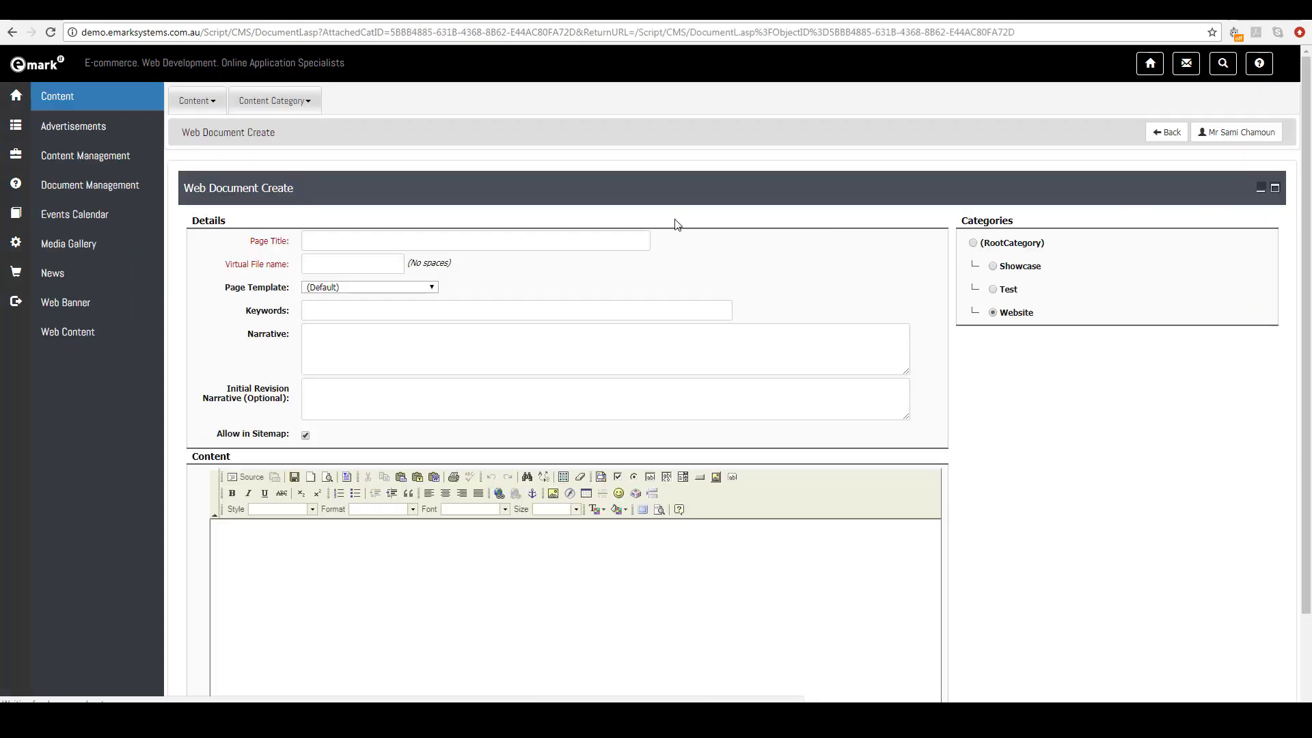
- Enter "This is a demo content page" as the page title and test-content-page as the virtual file name
left_click(477, 240)
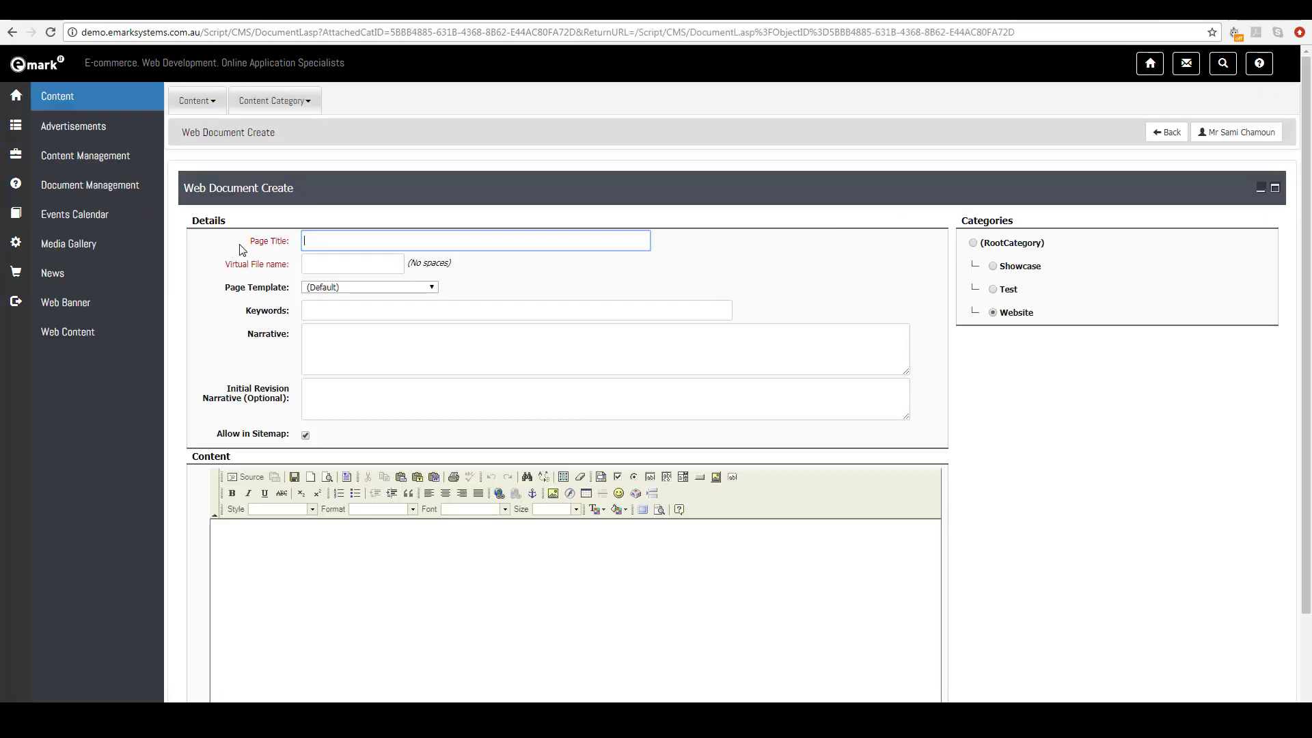
left_click(328, 242)
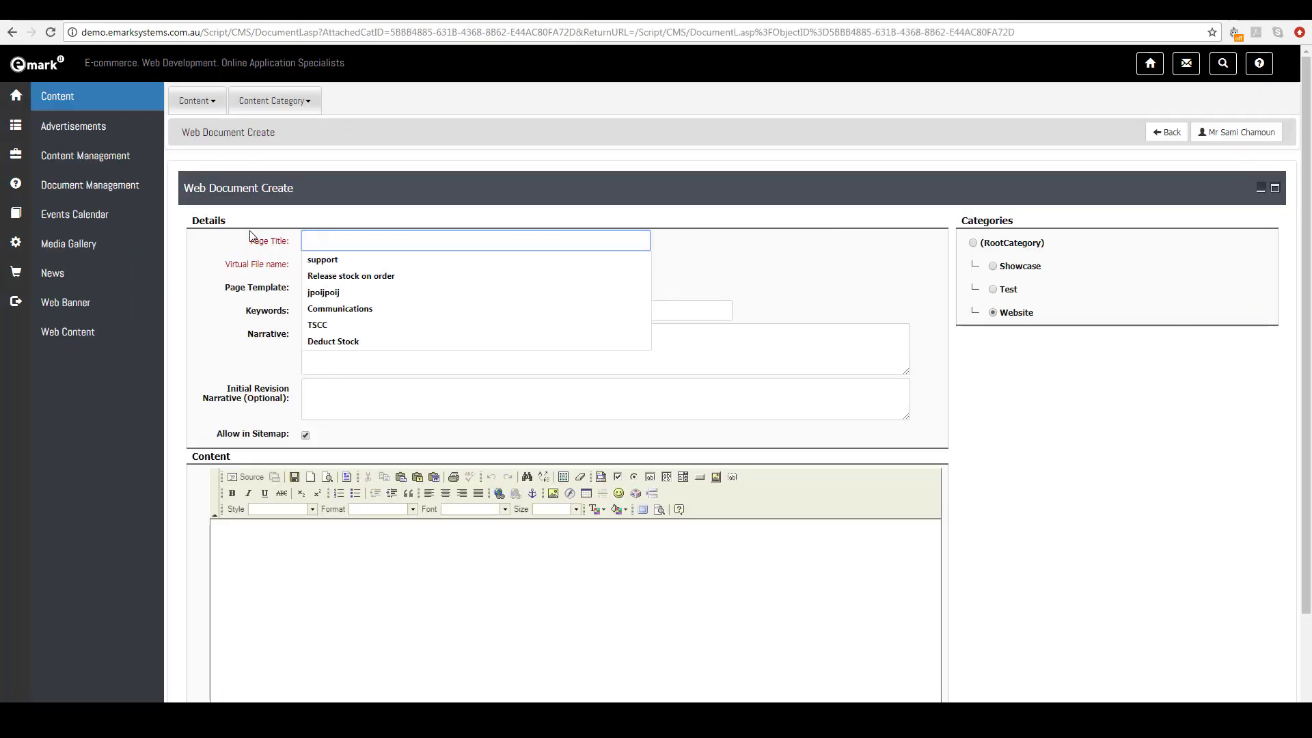
left_click(271, 238)
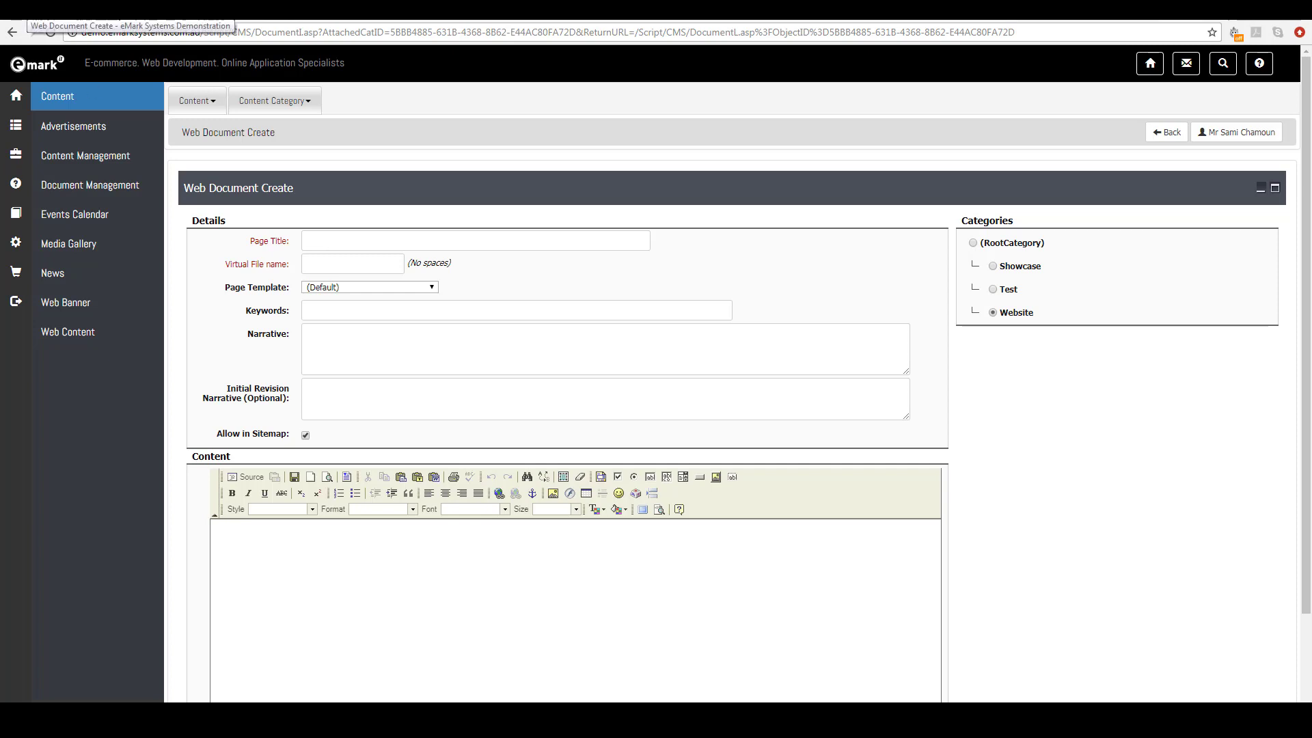
left_click(330, 241)
type("This is a")
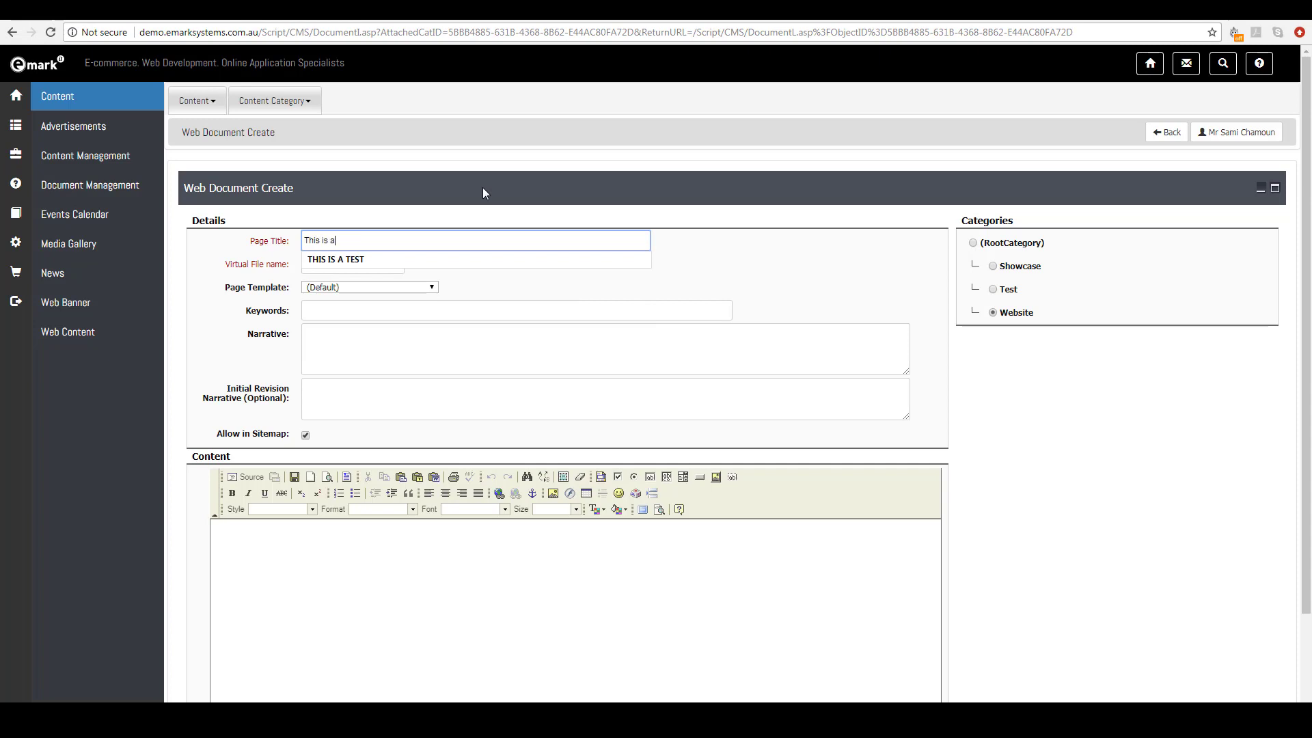
type(" demo content page")
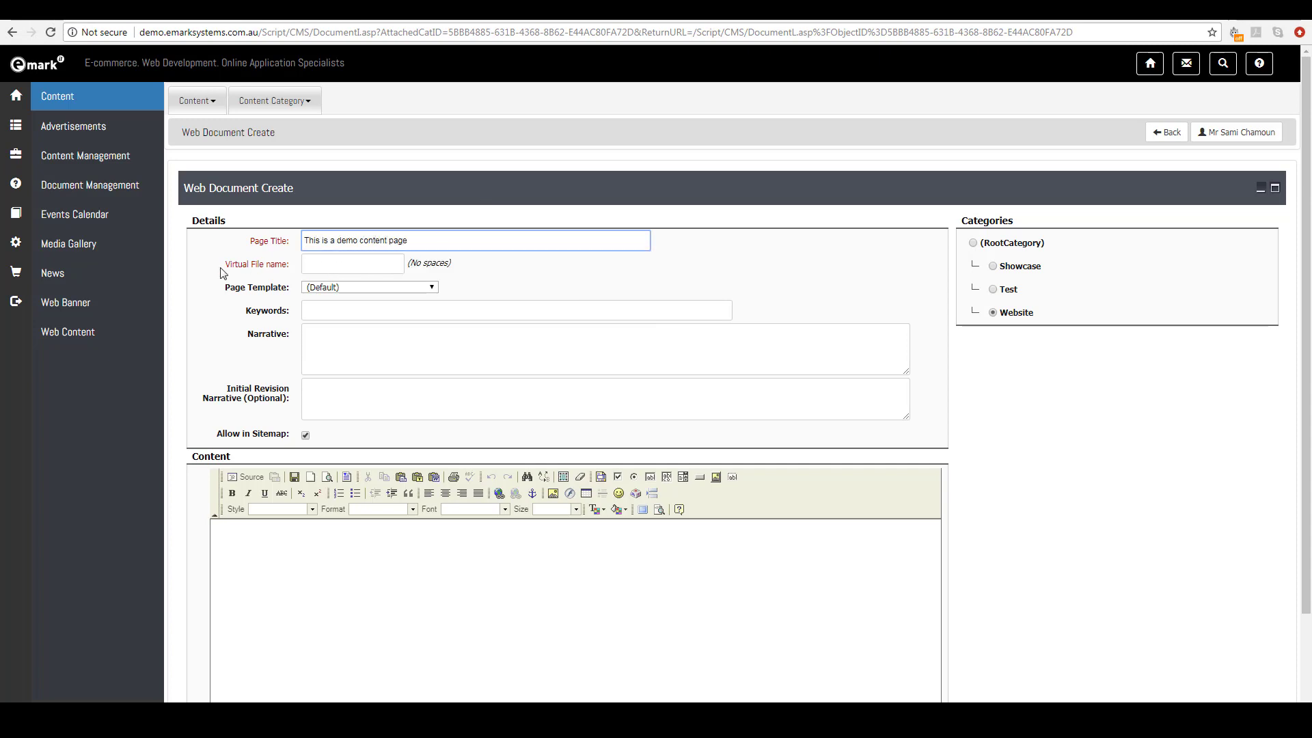
left_click(344, 268)
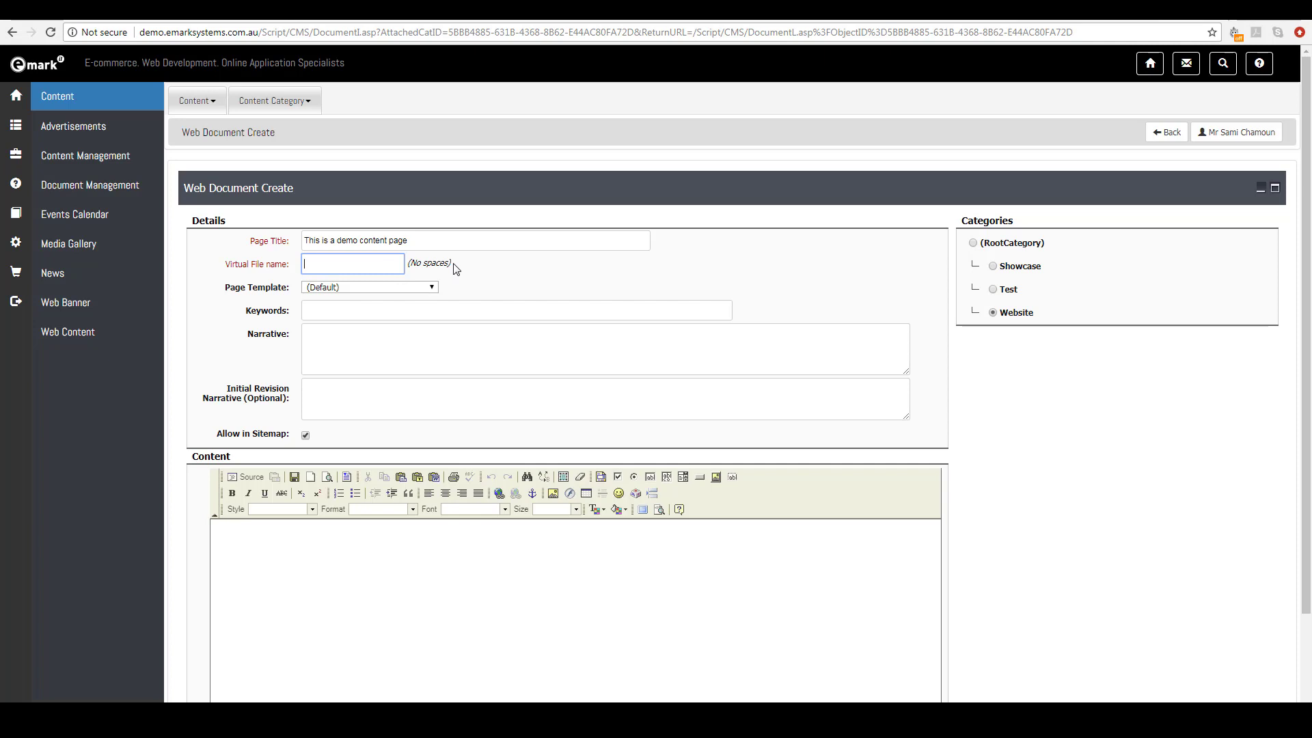
type("test-content-page")
- Examine the available page templates and the keywords, narrative and sitemap settings of the new document
left_click(353, 287)
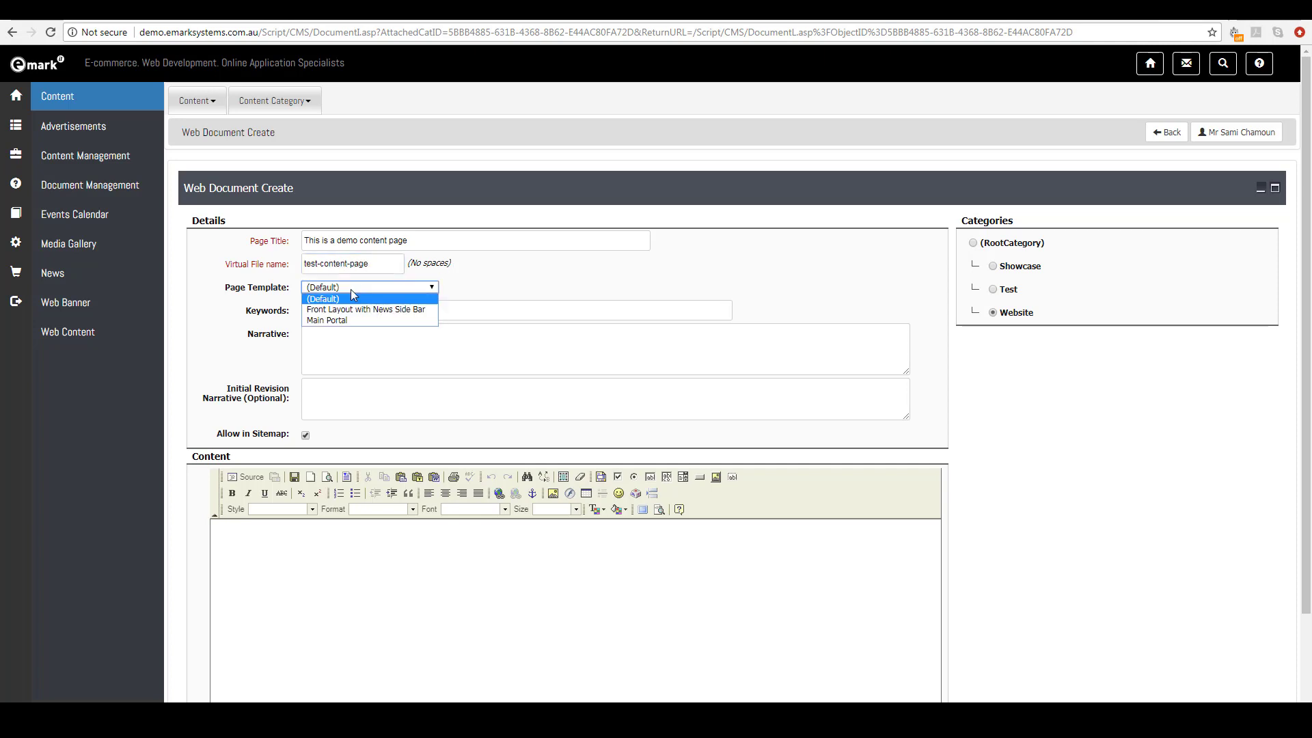
left_click(249, 304)
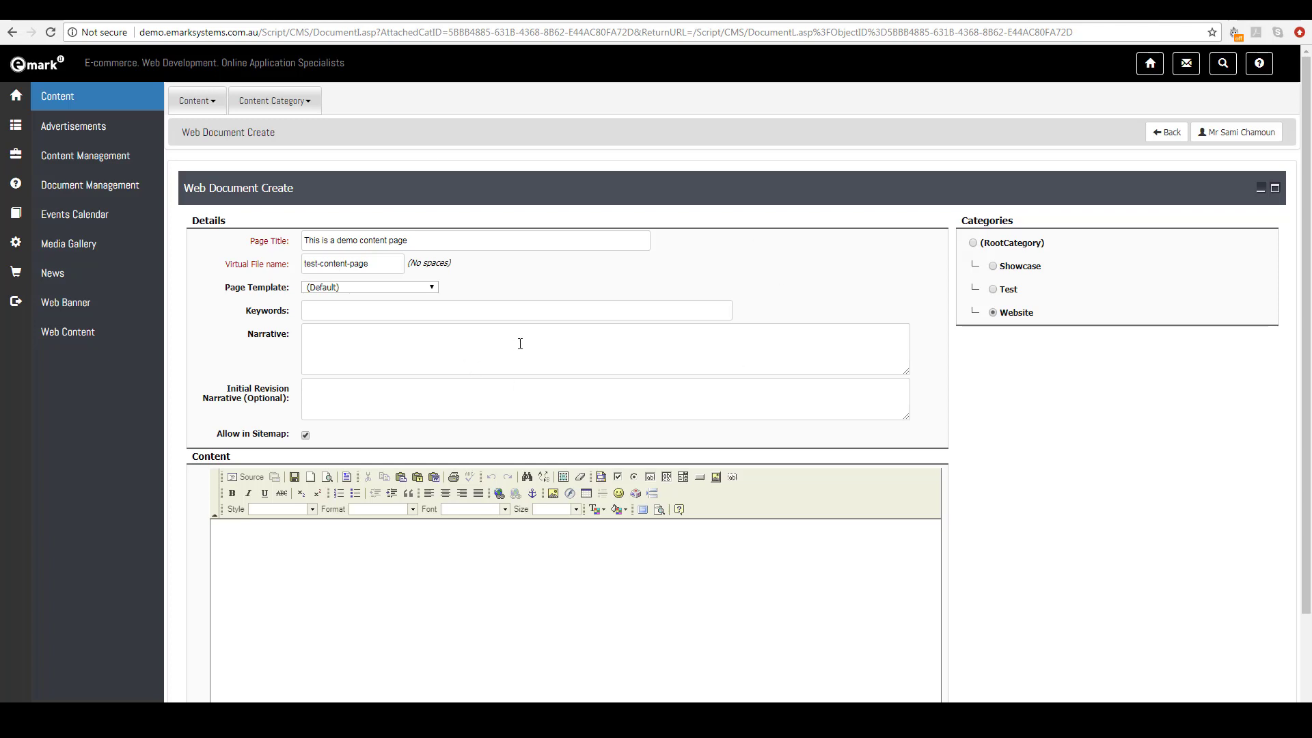
left_click(314, 287)
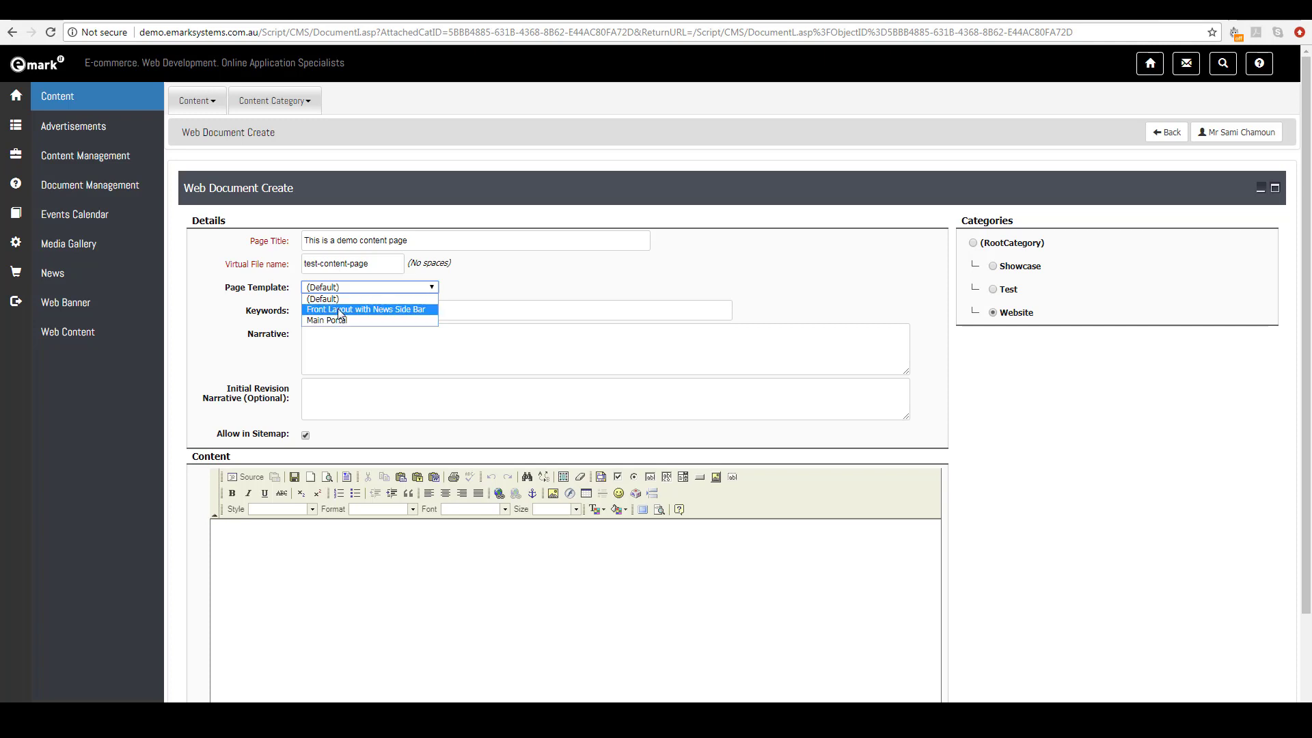
left_click(246, 283)
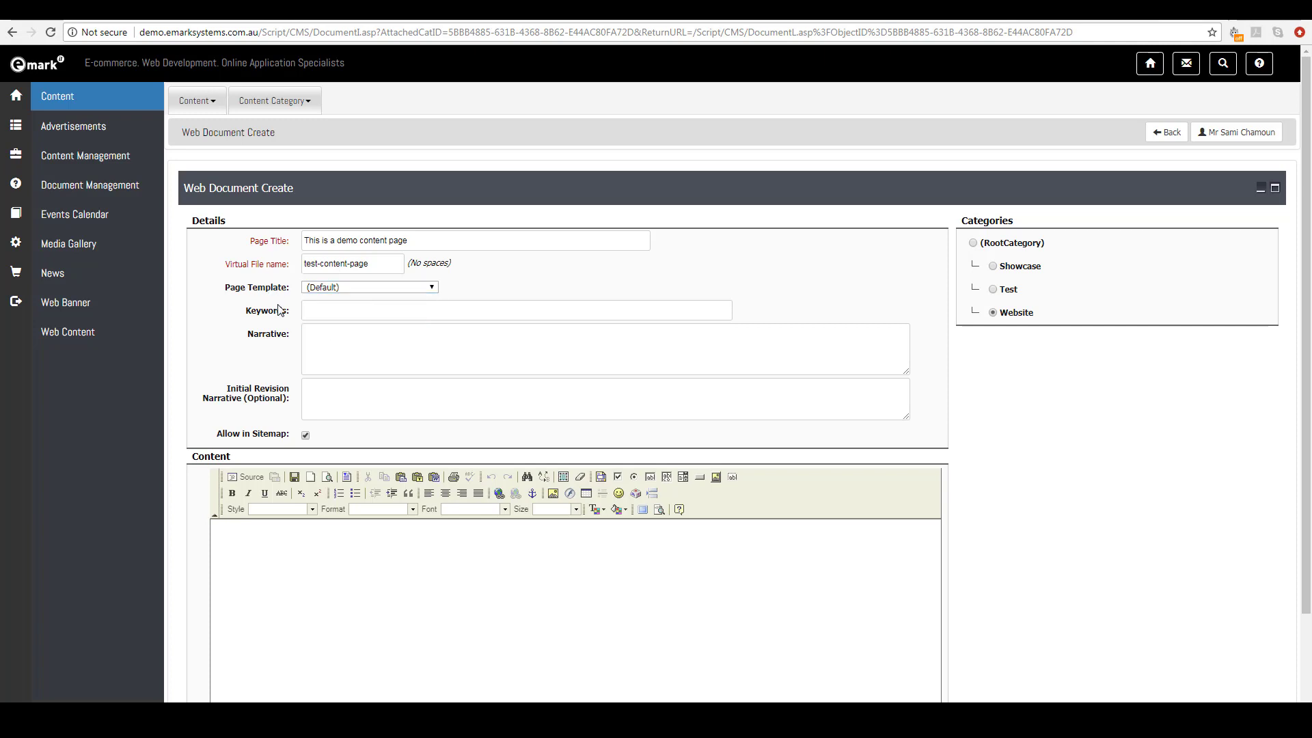
left_click(574, 314)
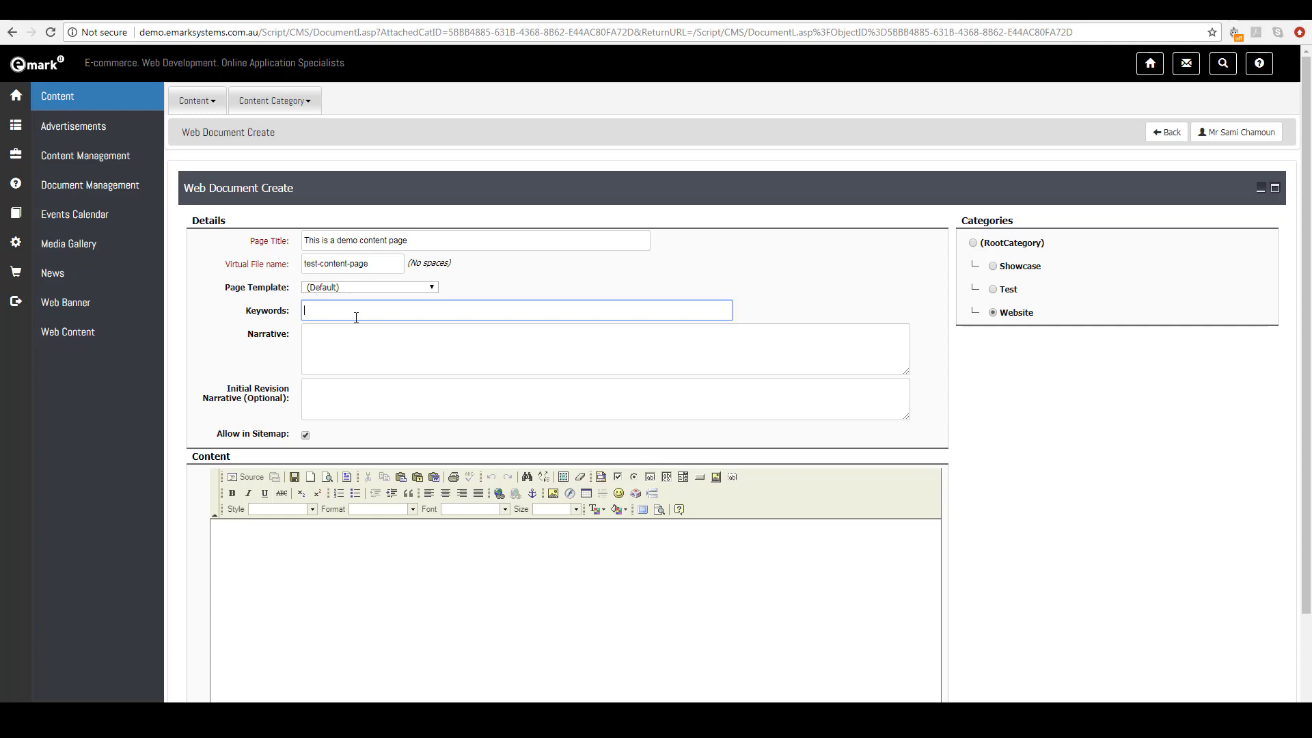
left_click(334, 361)
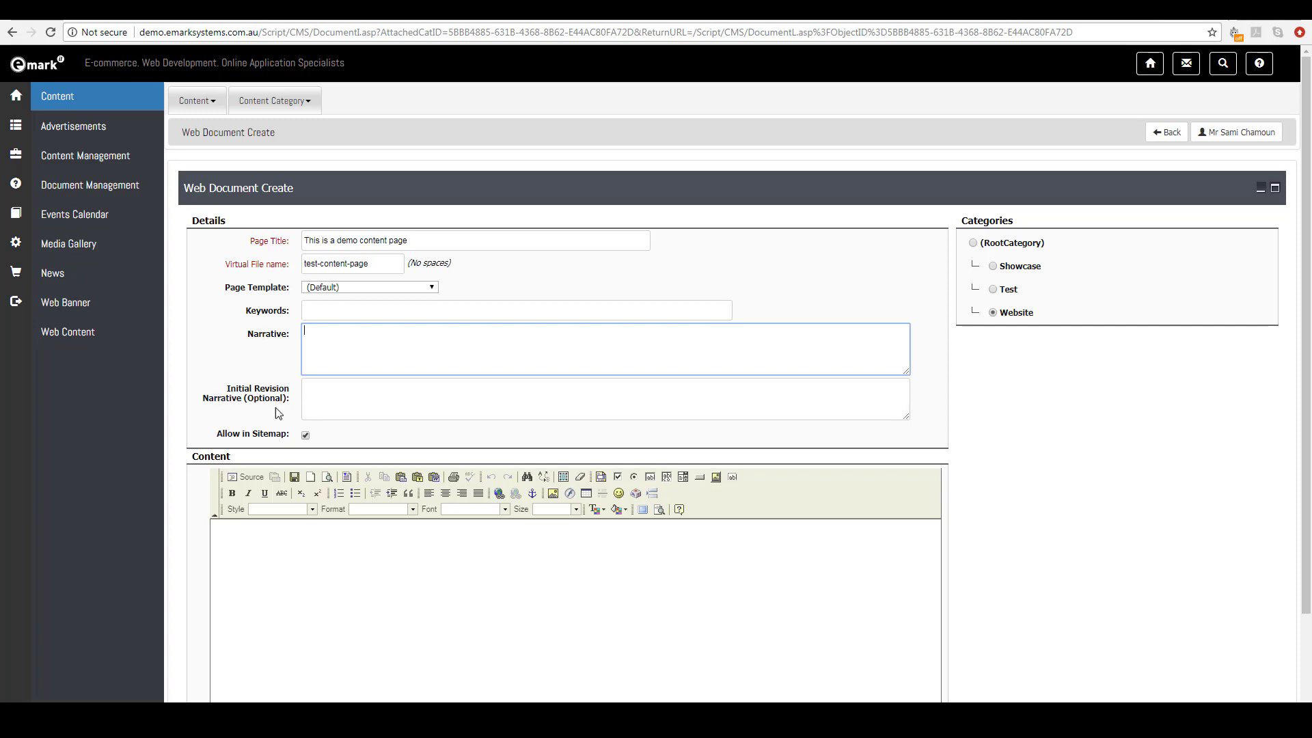
scroll(239, 395, "down", 1)
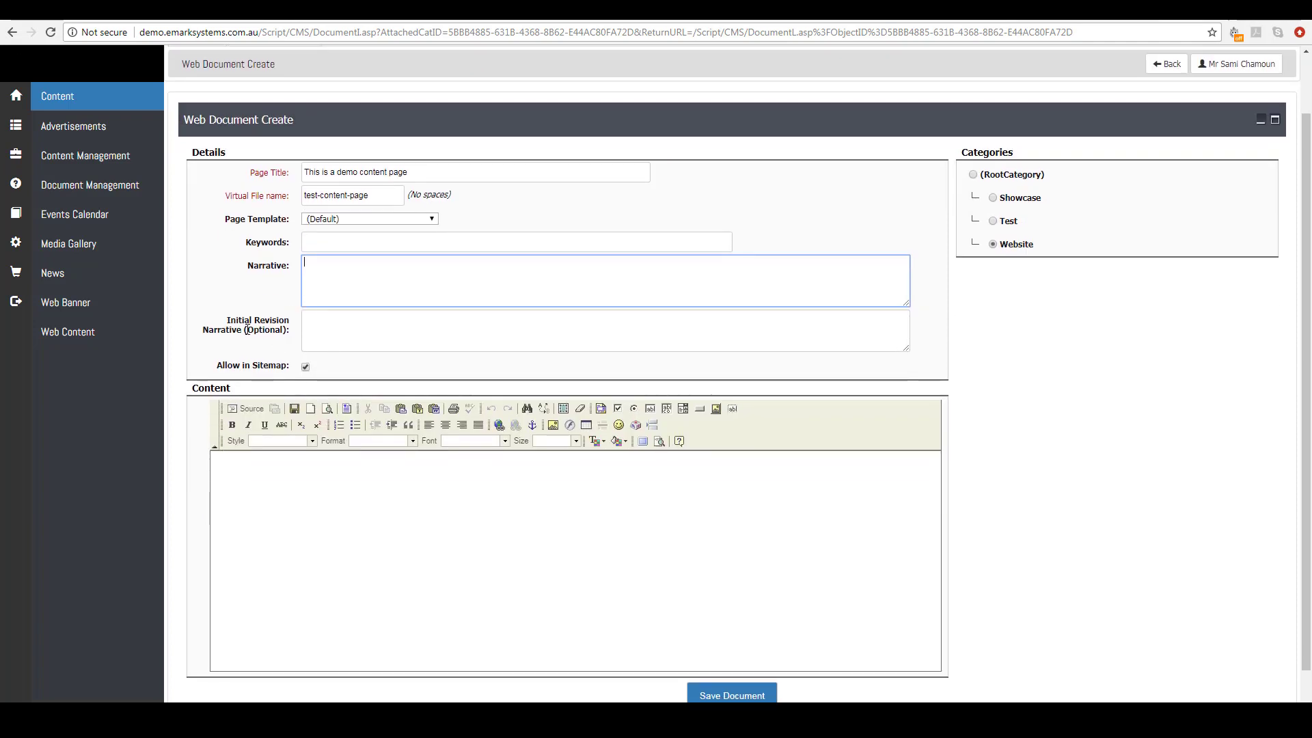
left_click(306, 368)
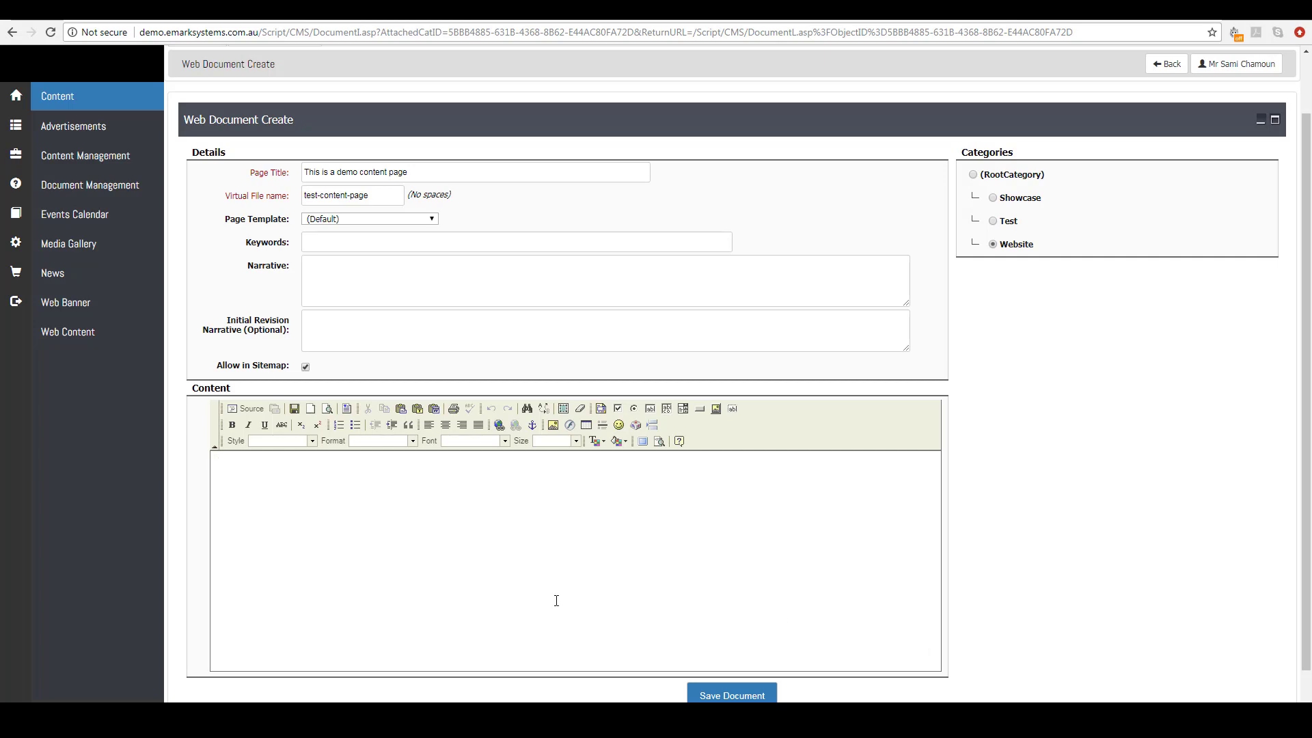
- Enter "test content" in the document's content area and make it bold
left_click(337, 507)
type("test content")
left_click_drag(393, 485, 205, 462)
left_click(232, 425)
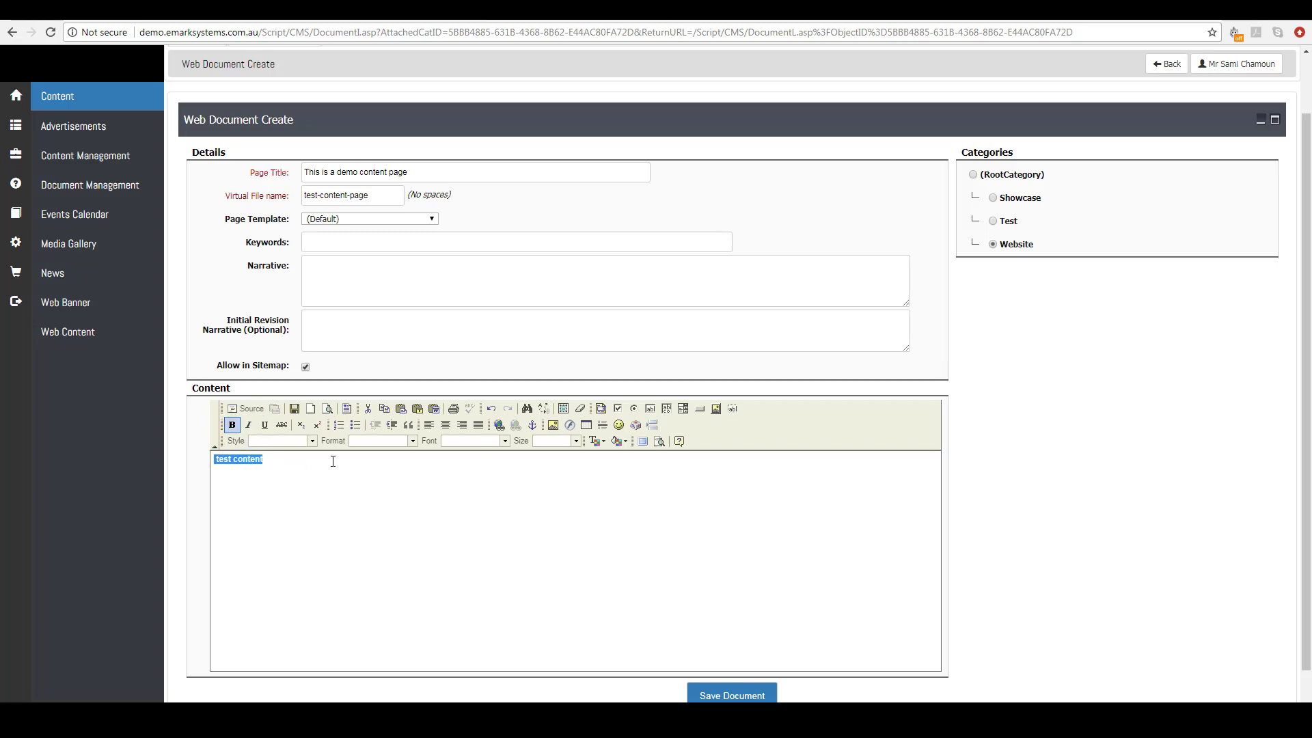
left_click(313, 441)
left_click(371, 492)
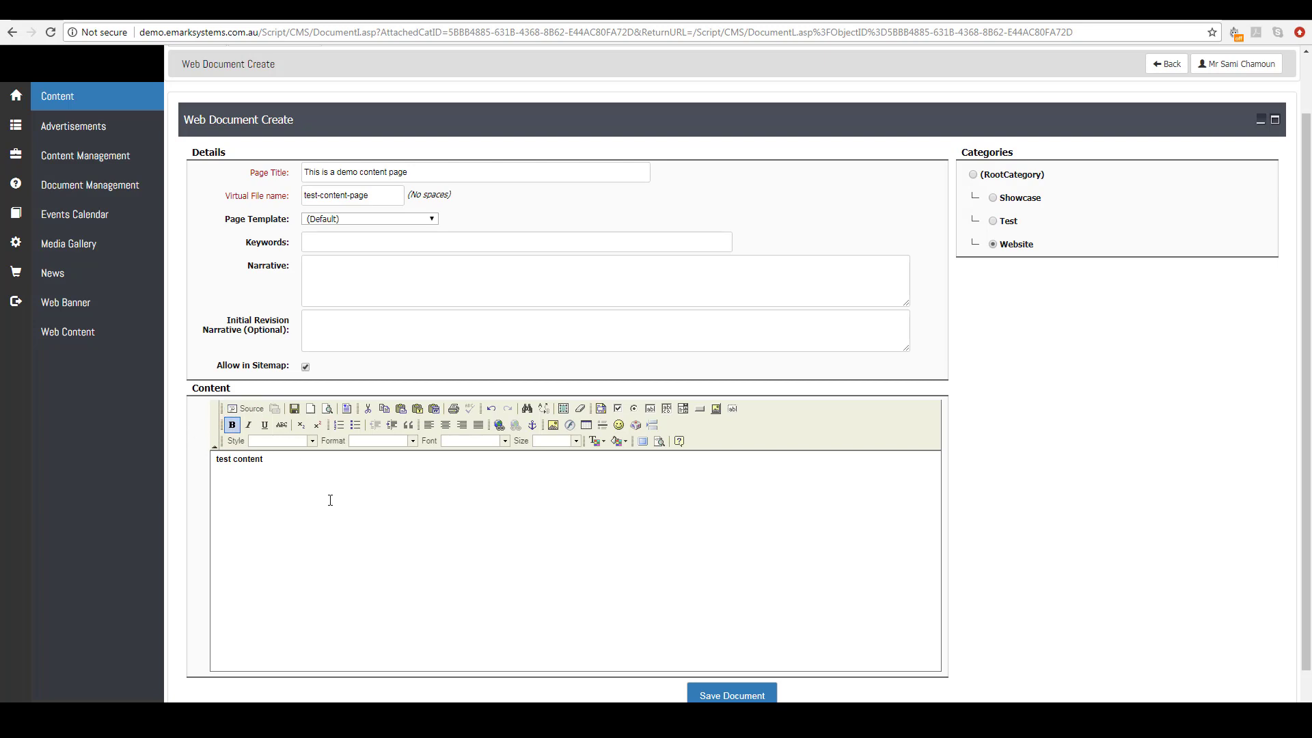
- Replace the content's HTML source with the copied full-width table markup with Firstname, Lastname and Age headings, and save the document
left_click(247, 408)
left_click_drag(460, 478, 166, 453)
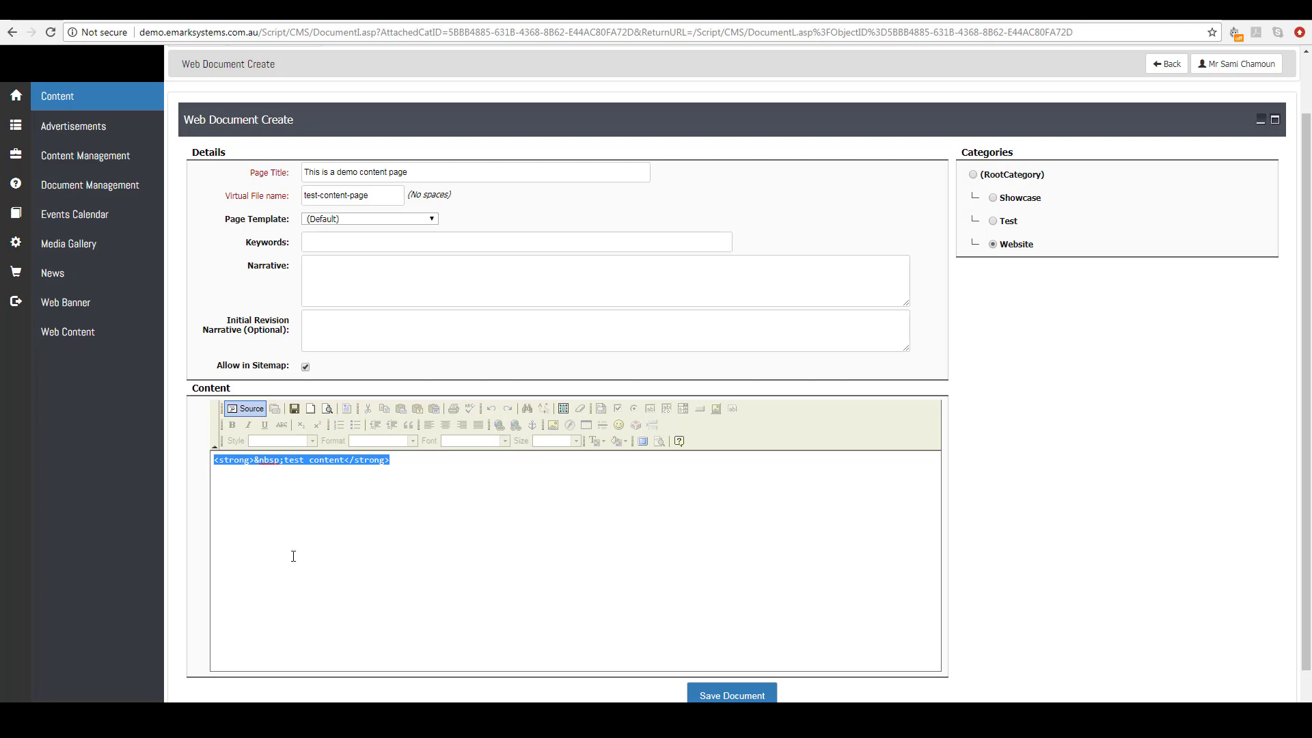
key("Delete")
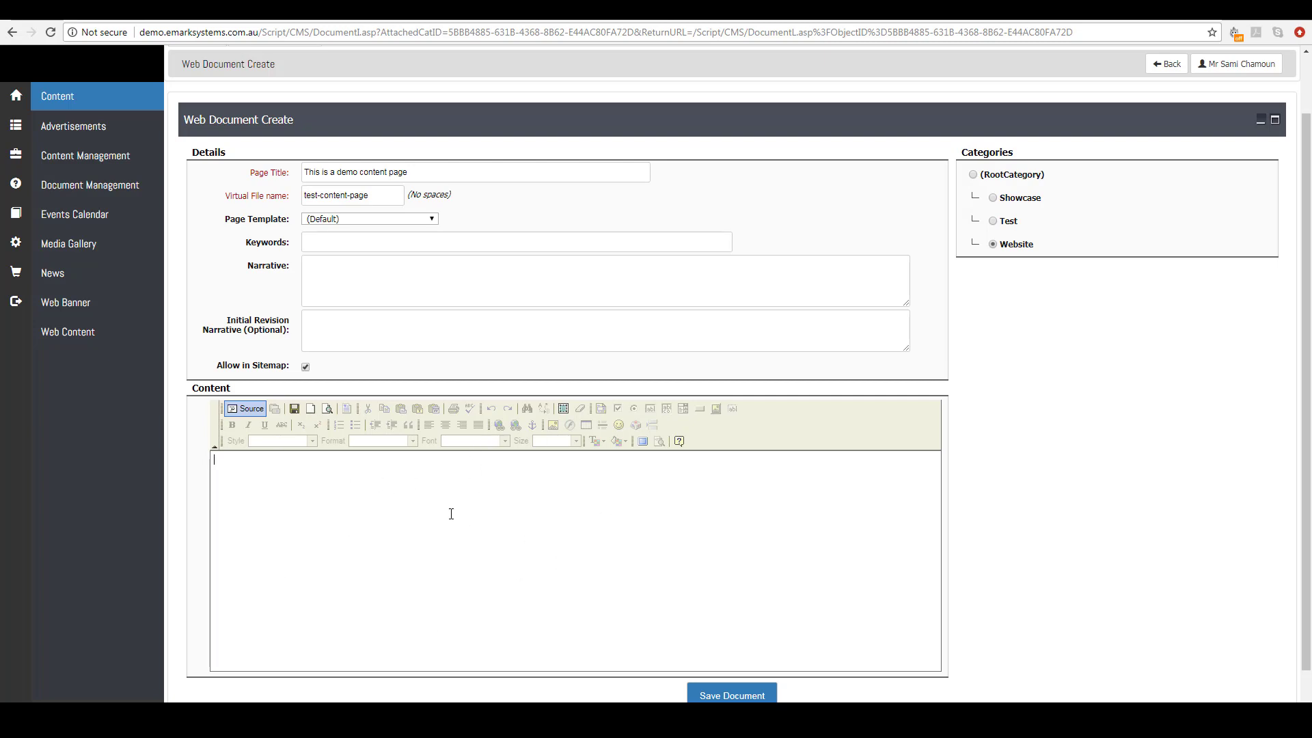
right_click(324, 484)
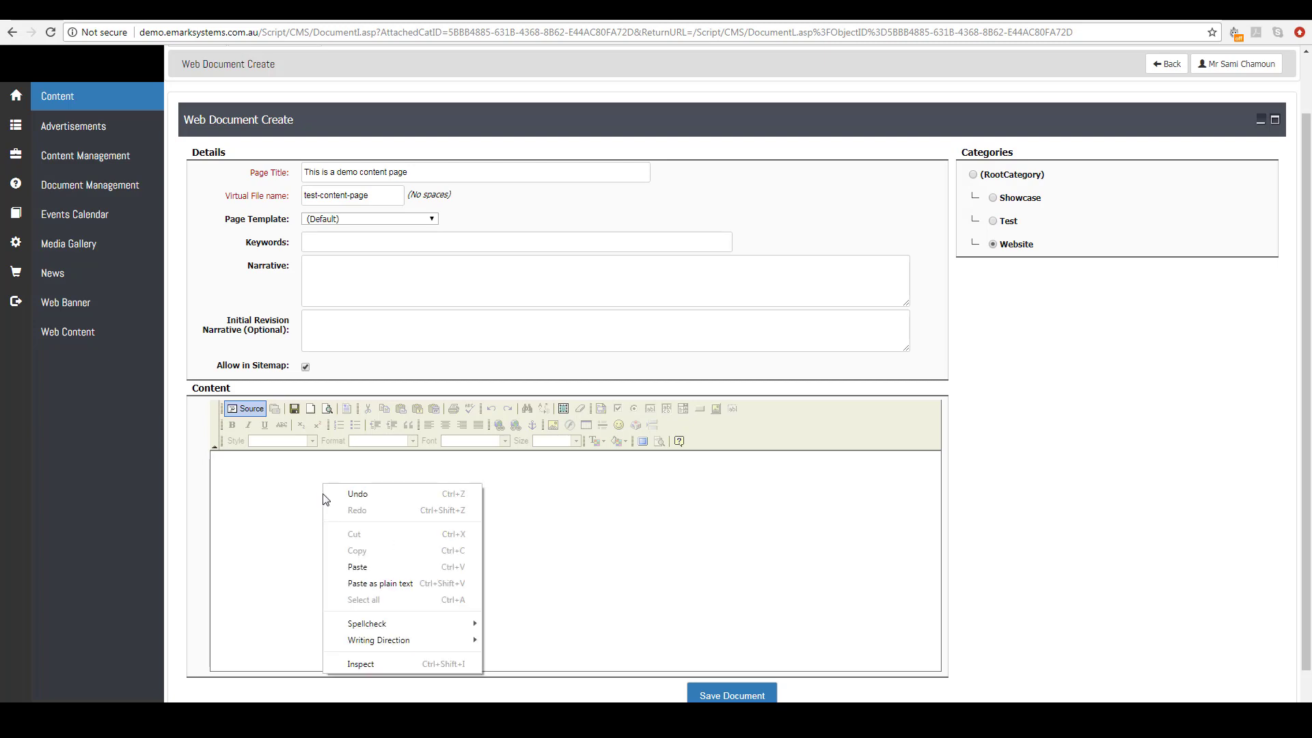
left_click(345, 568)
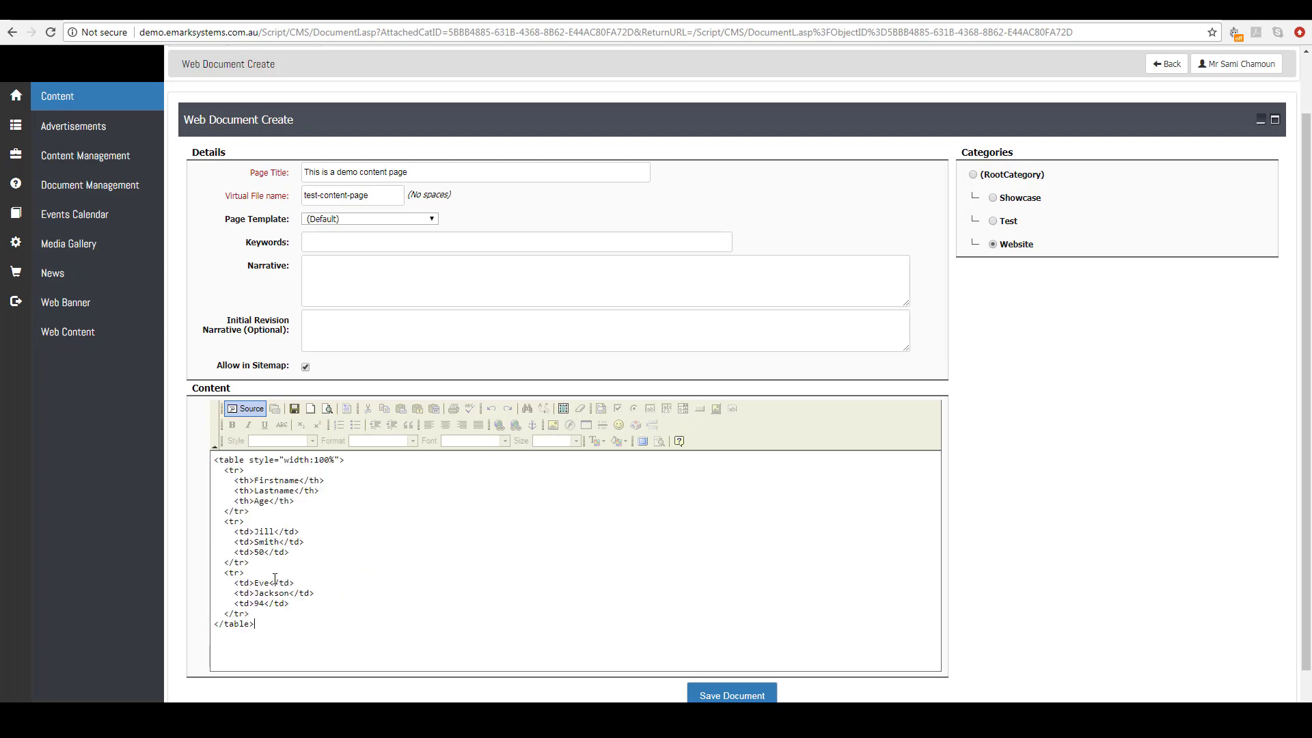
scroll(956, 497, "down", 1)
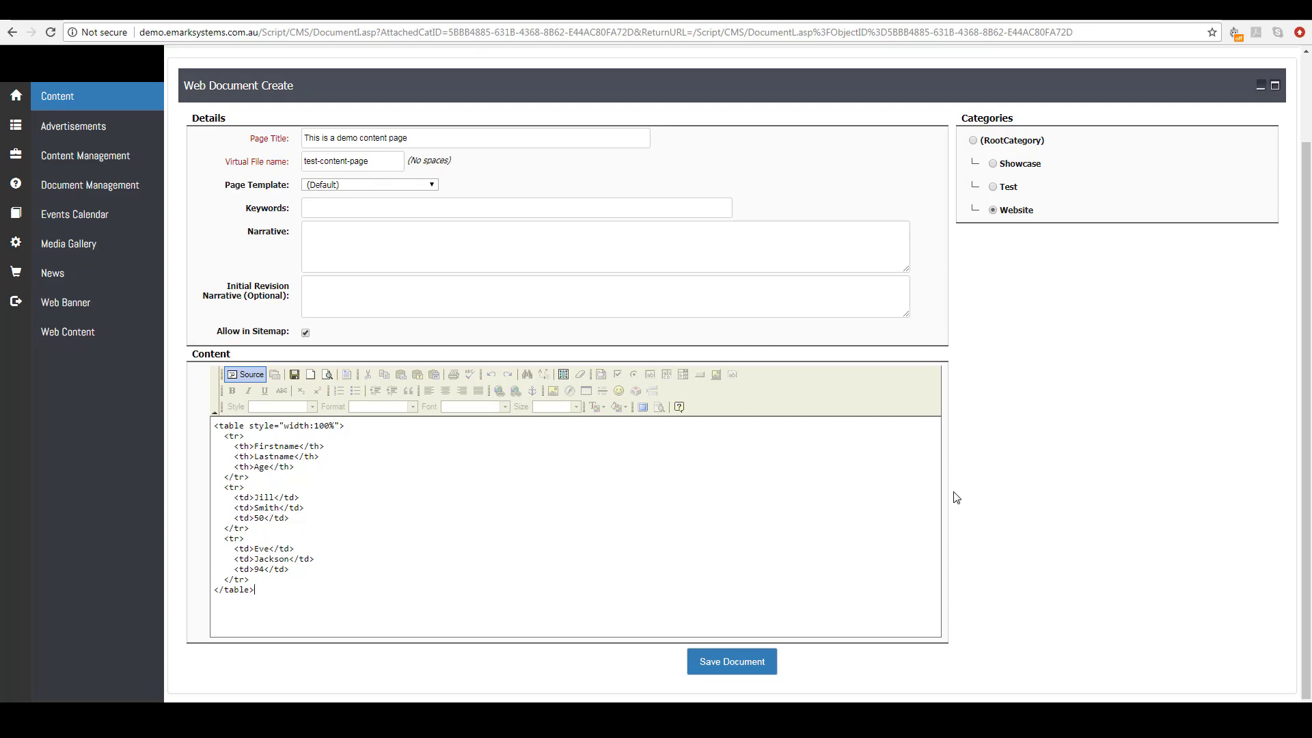
left_click(726, 663)
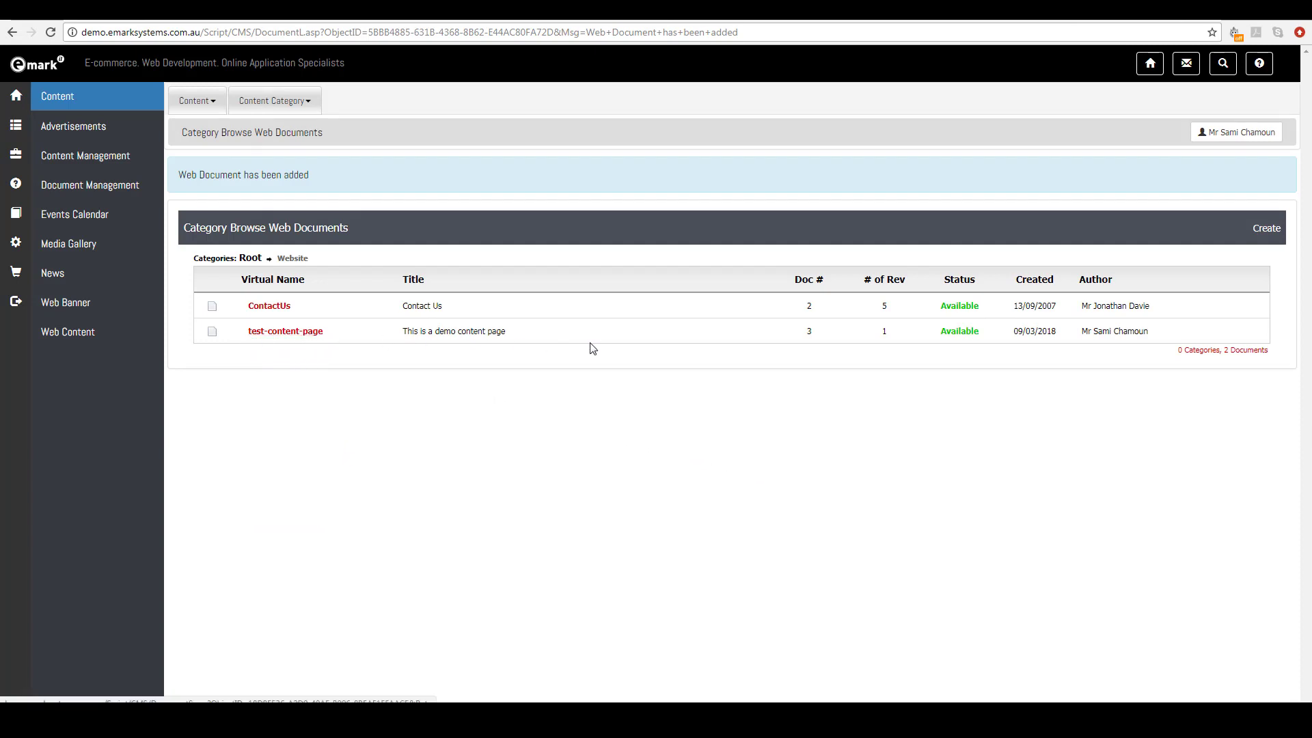
- Open the test-content-page document's information and view its published web page
left_click(292, 333)
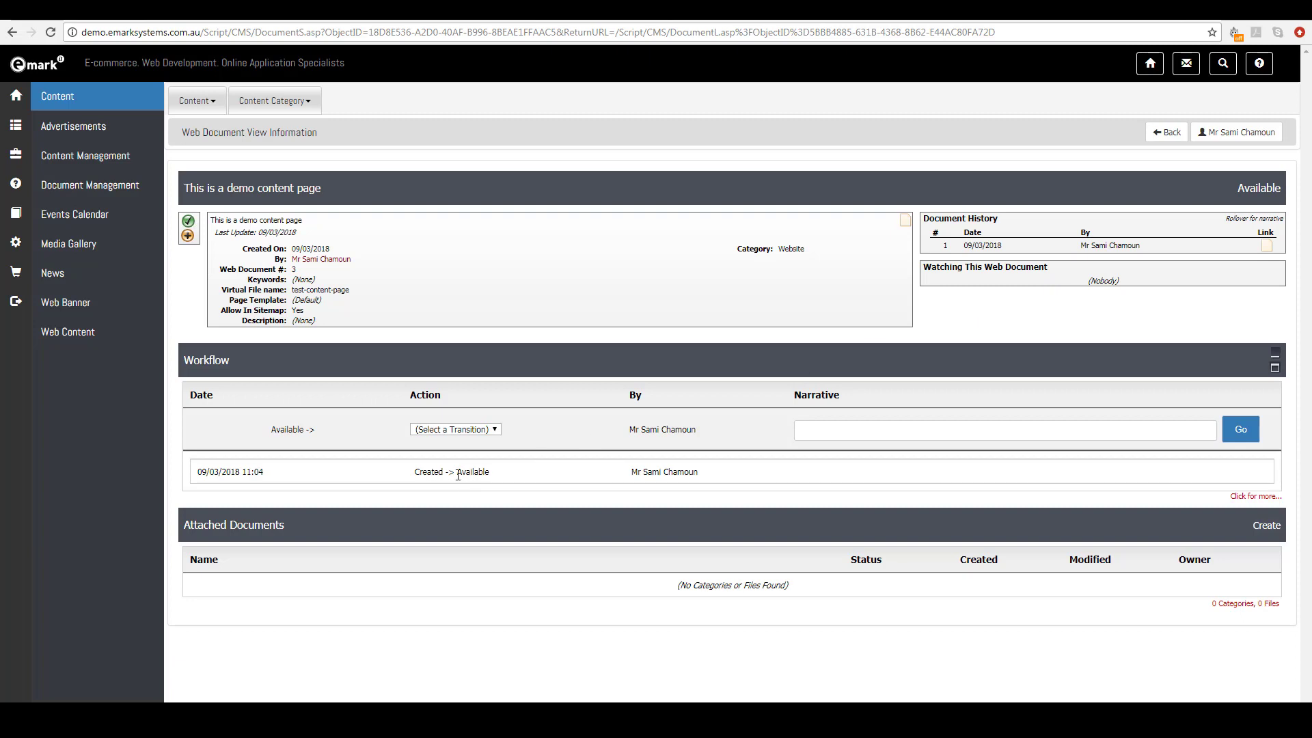
left_click(906, 224)
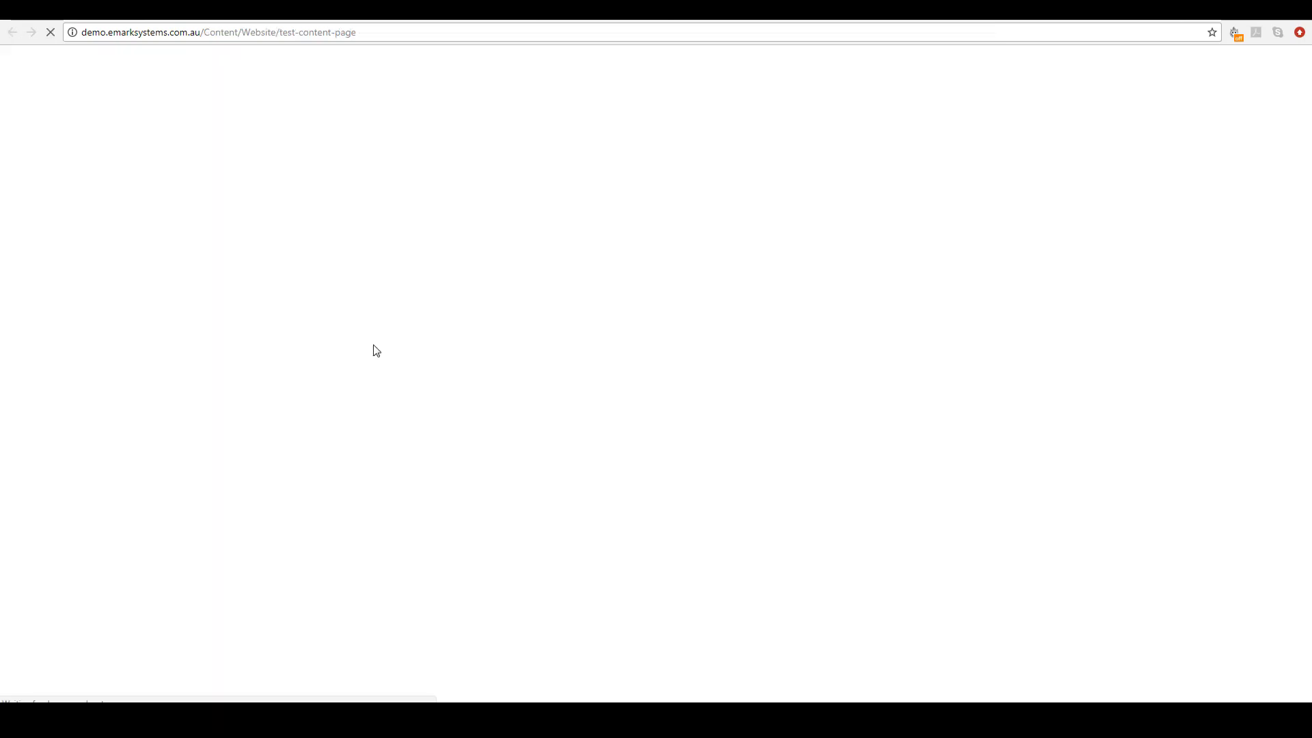